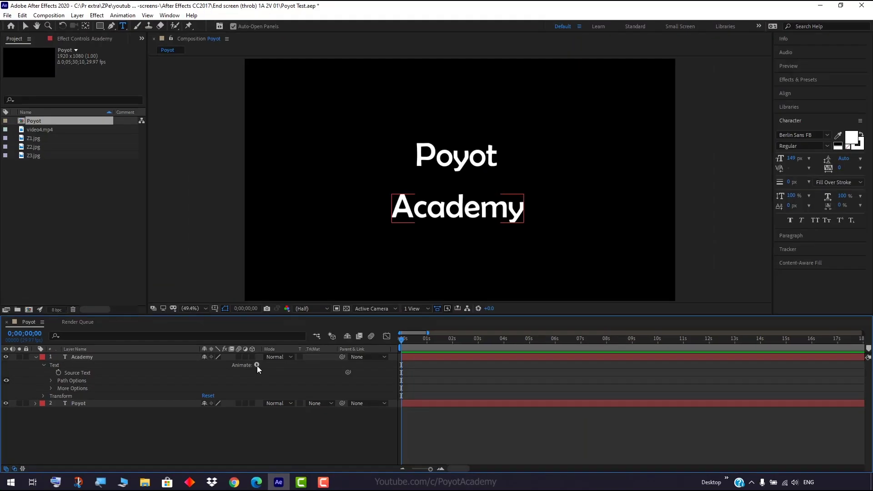
Step: Add a Scale text animator to the Academy layer and set its Scale to 20%
click(484, 346)
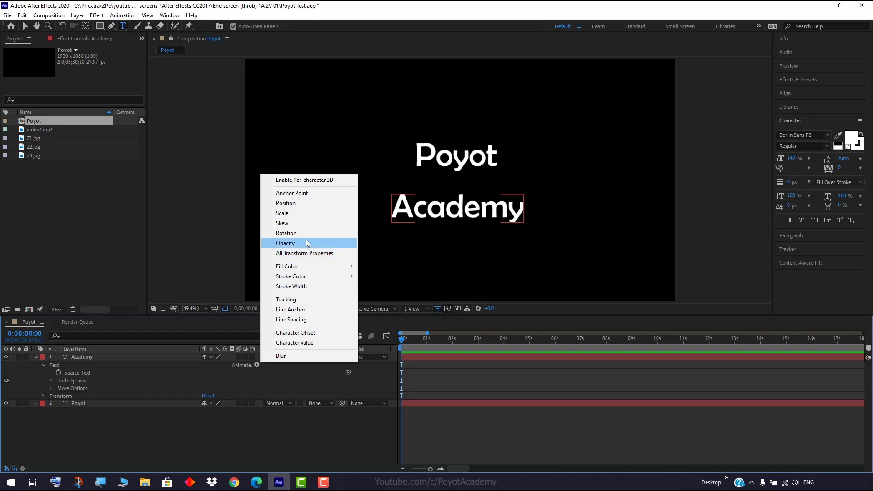
click(293, 215)
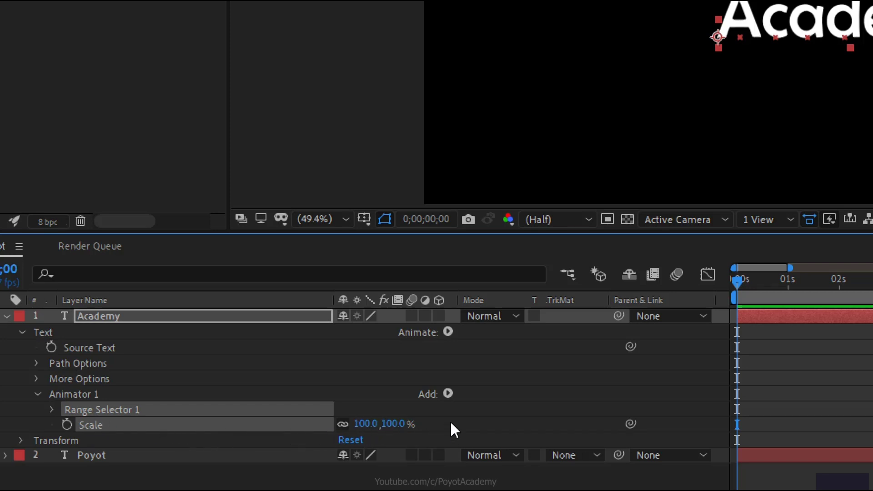
click(364, 424)
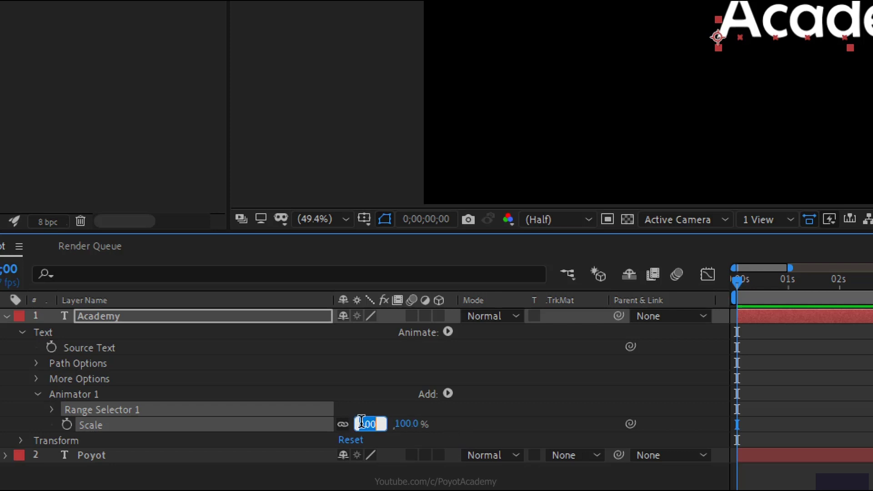
text(20)
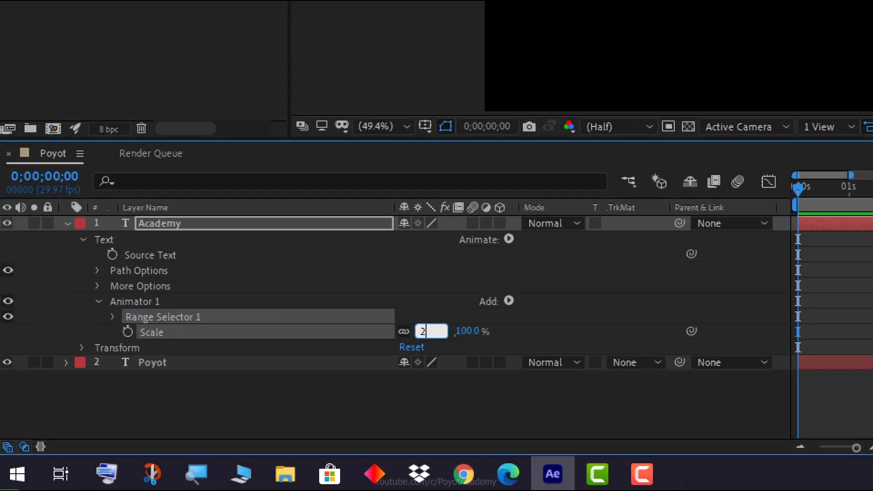
key(Return)
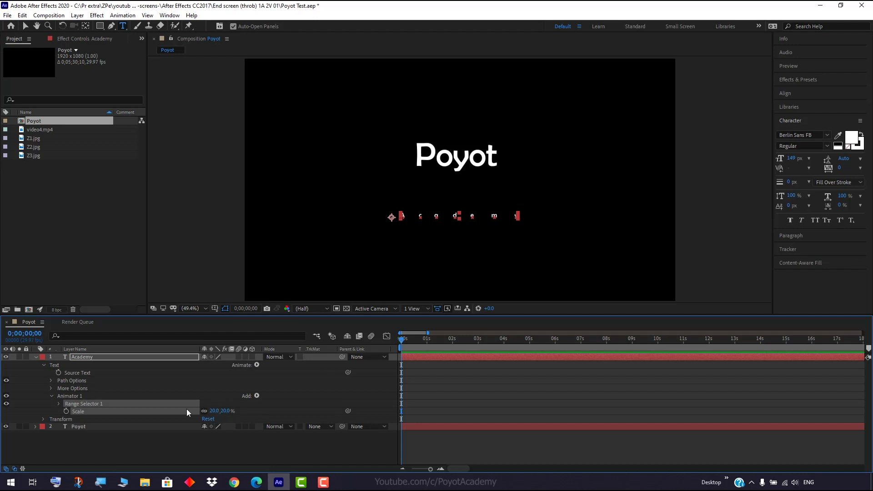
Step: Test the Start value of Range Selector 1 on the Academy layer, and keyframe it at 0% at the beginning
click(59, 404)
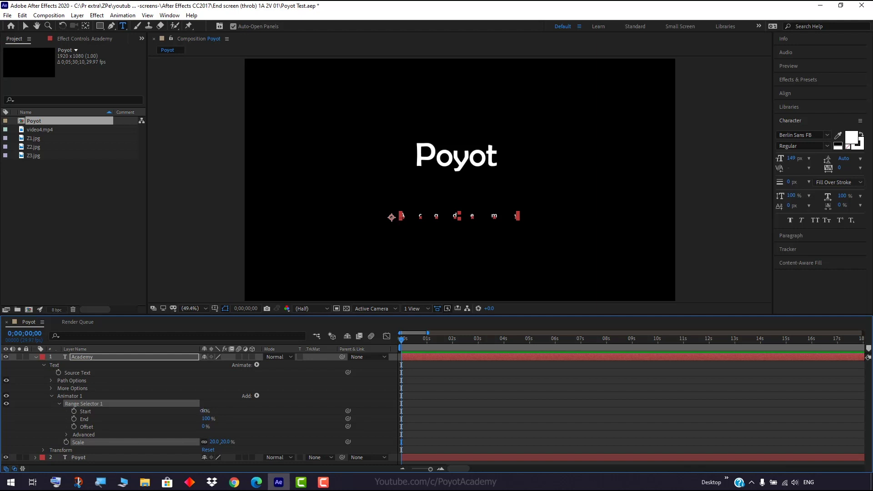
drag(204, 412, 210, 413)
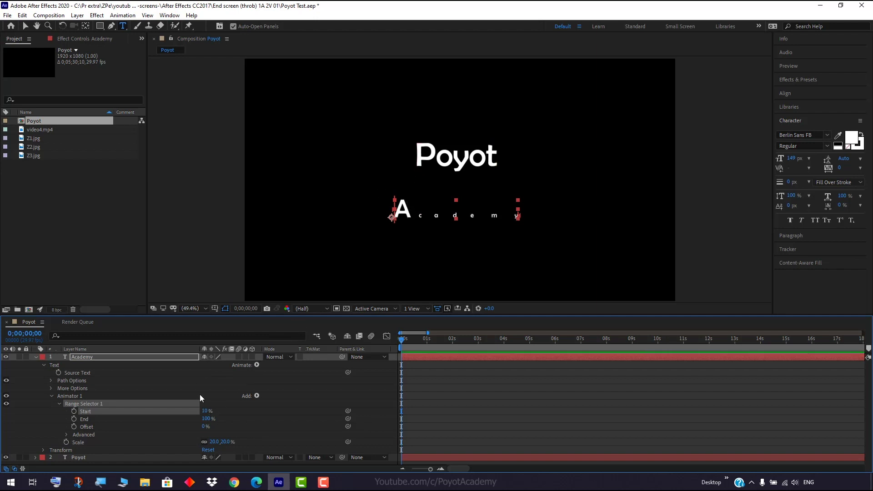
mouse_move(207, 412)
mouse_down()
mouse_move(249, 419)
mouse_move(208, 419)
mouse_up()
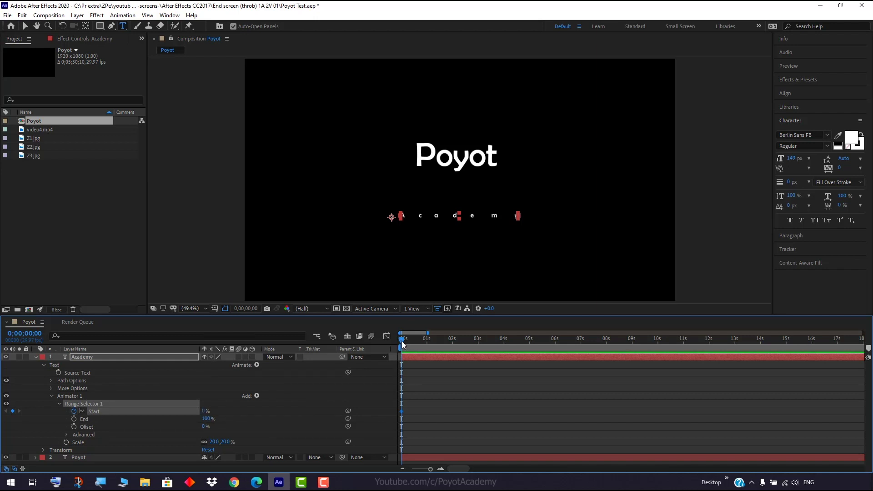
Step: At the 2-second mark, set a Start keyframe of 100% for Range Selector 1
drag(402, 344, 453, 342)
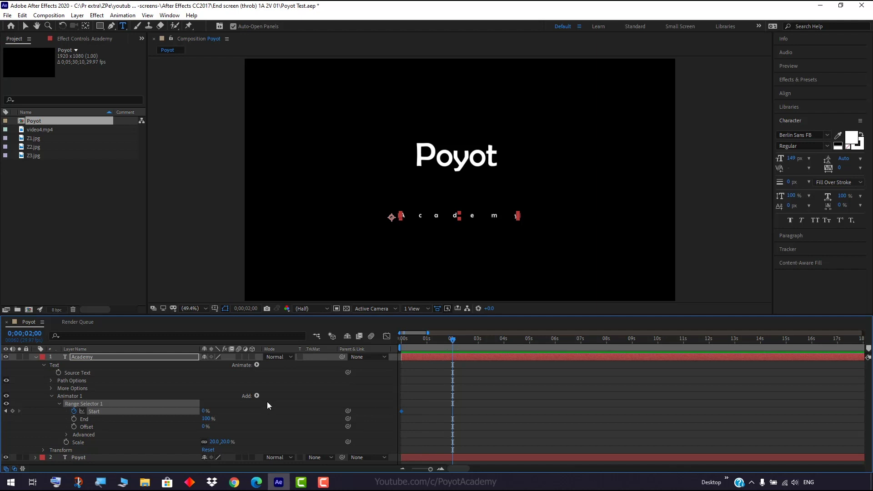
drag(200, 411, 226, 418)
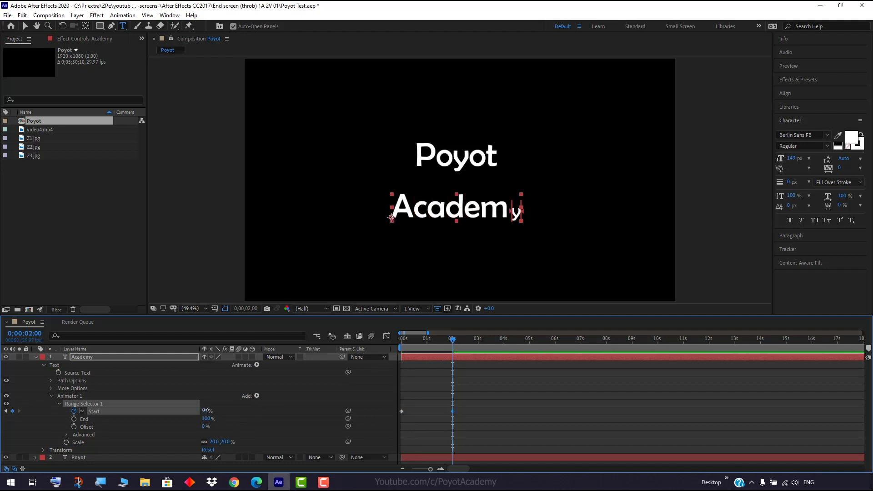
click(209, 411)
text(100)
key(Return)
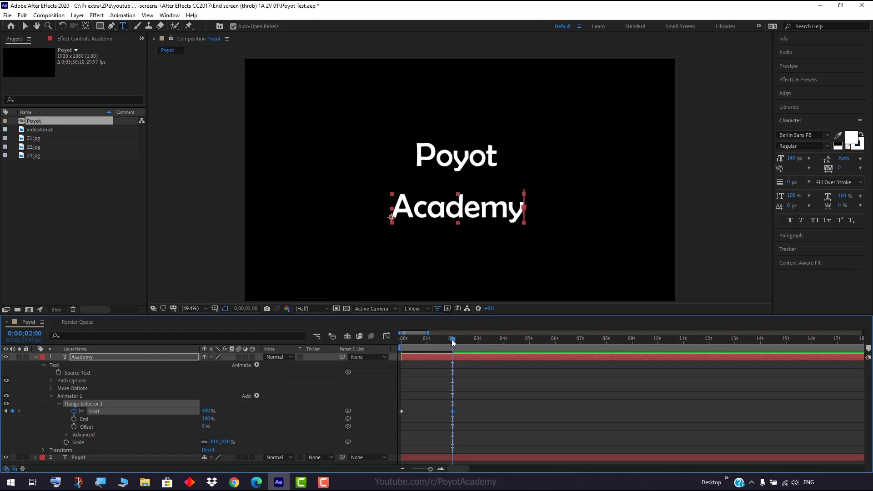
Step: Preview the Academy text animation from the beginning and return the current time to 0 seconds
drag(451, 340, 373, 335)
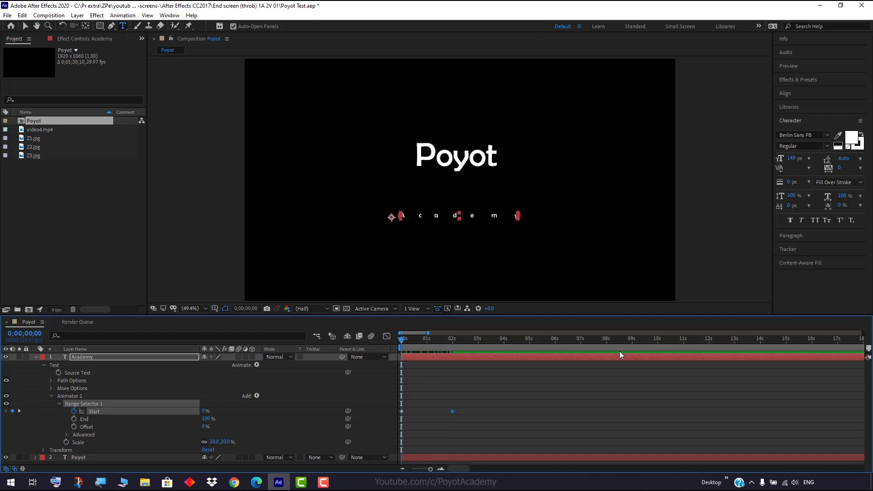
key(space)
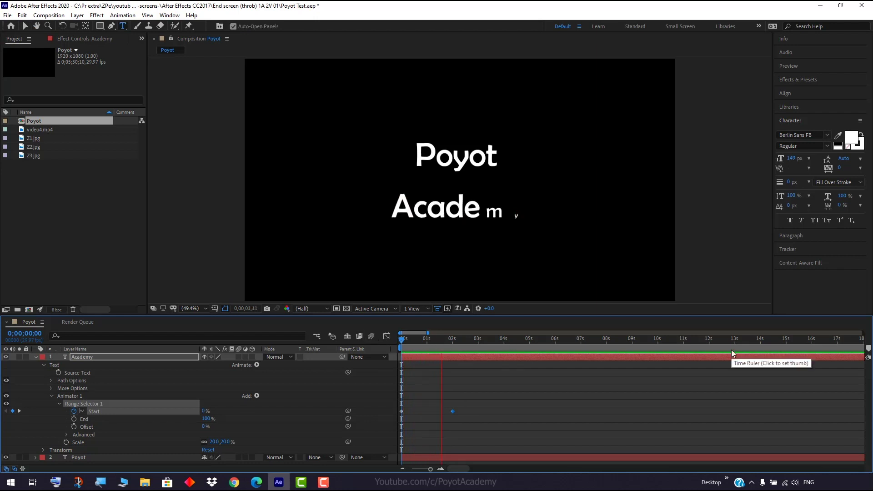
key(space)
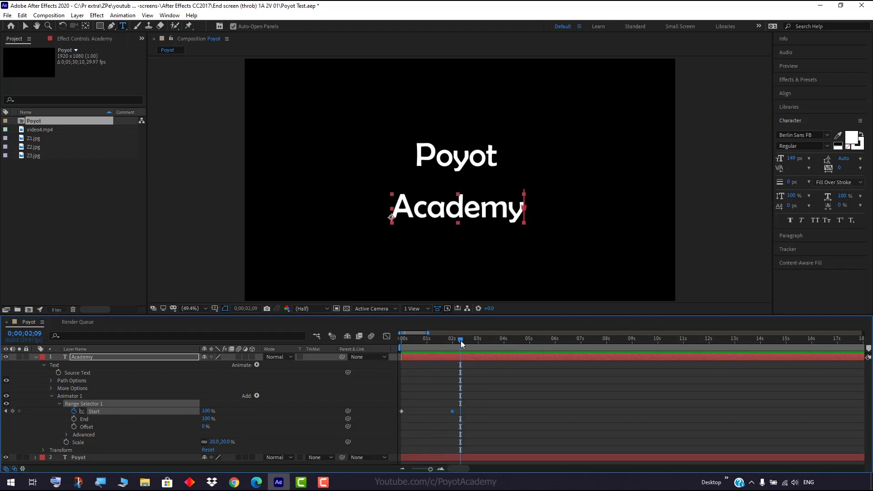
drag(461, 340, 397, 342)
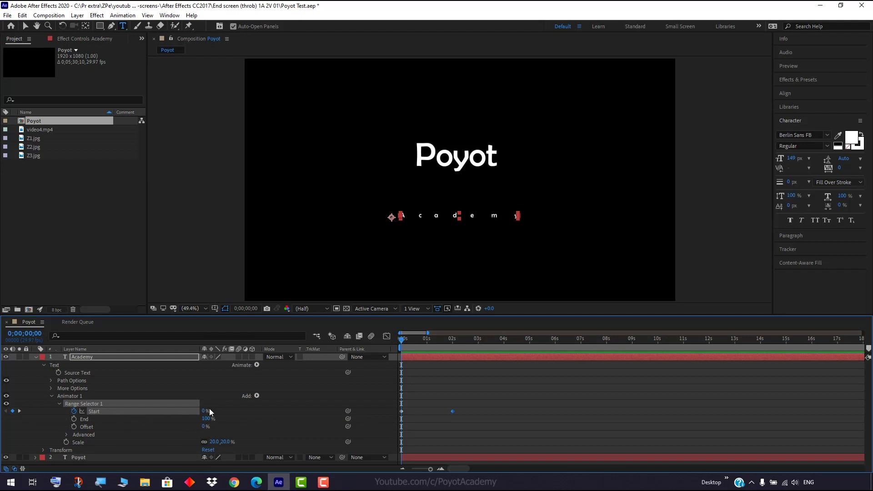
Step: Set Range Selector 1's Start to 3% at 0 seconds and Animator 1's Scale to 100%
mouse_move(204, 412)
mouse_down()
mouse_move(223, 410)
mouse_move(205, 411)
mouse_up()
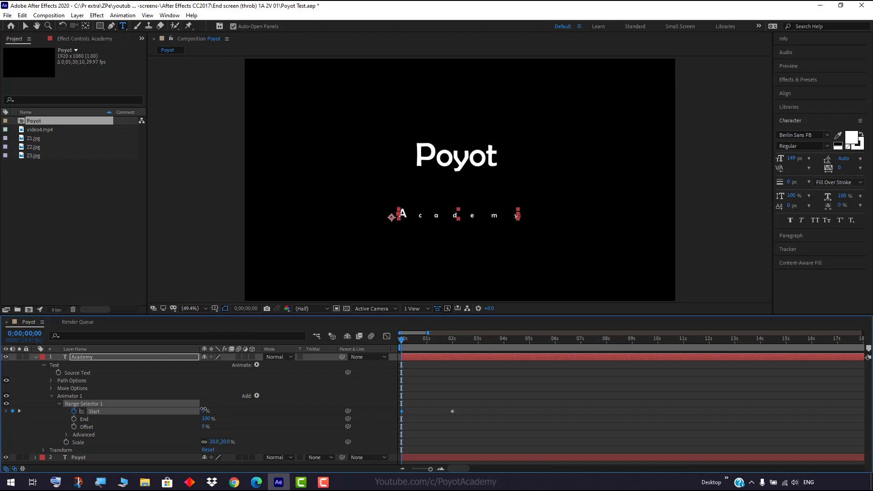
click(214, 441)
text(100)
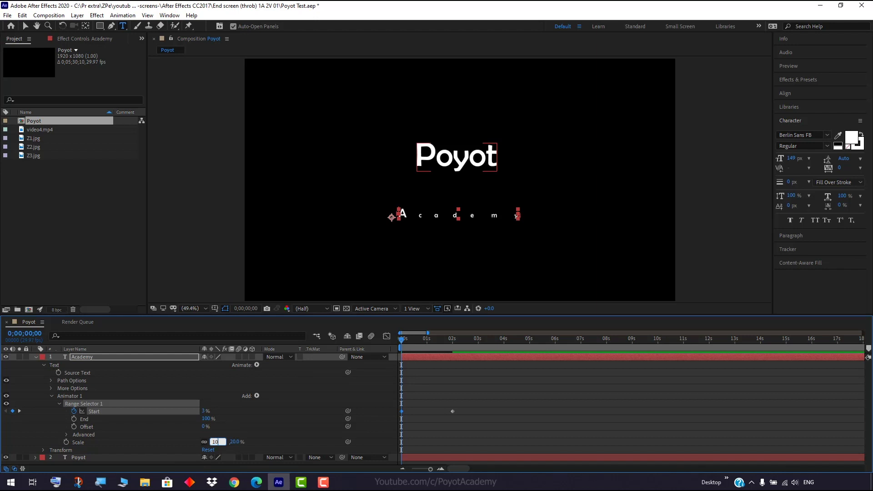
key(Return)
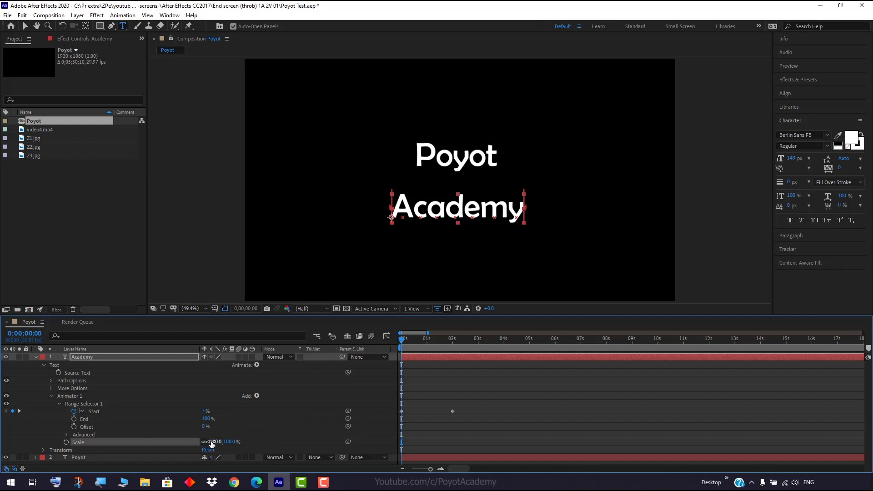
Step: Set Animator 1's Scale to 30% and raise Range Selector 1's Start to 19%
click(214, 442)
text(30)
key(Return)
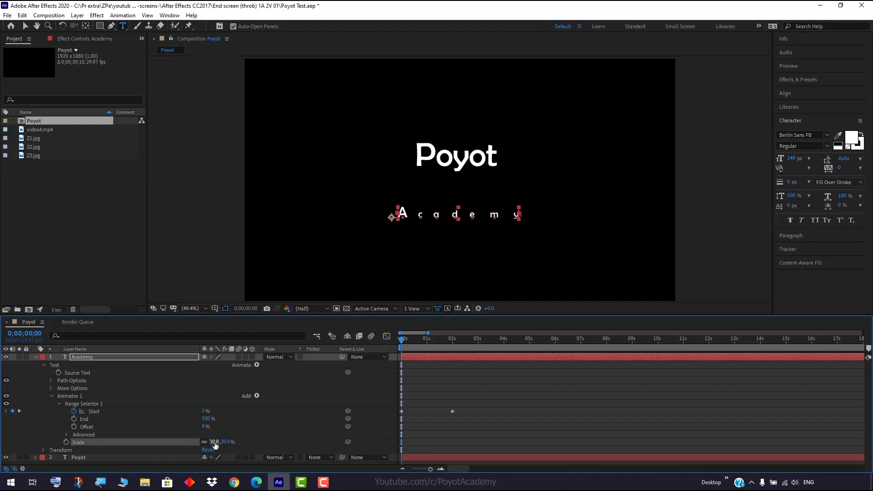
mouse_move(204, 413)
mouse_down()
mouse_move(252, 411)
mouse_move(213, 412)
mouse_move(220, 419)
mouse_up()
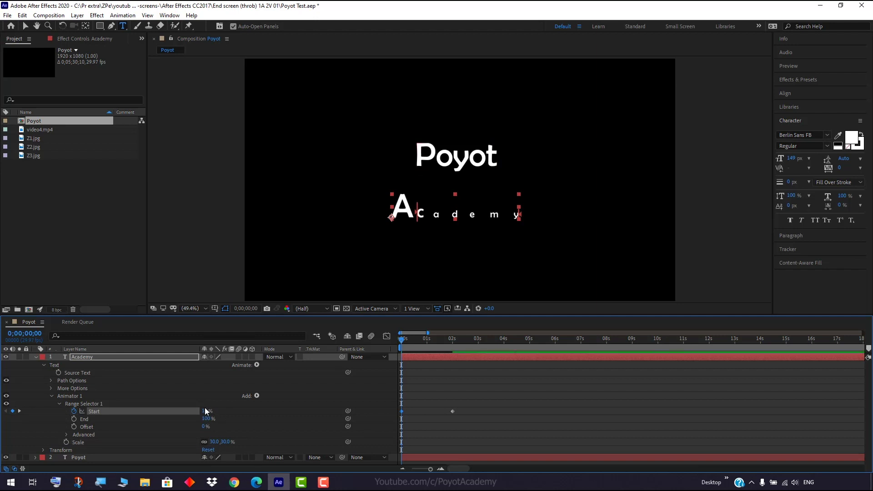
Step: Turn off keyframing for Range Selector 1's Start and End, and set End to 33% and Offset to -2%
click(74, 419)
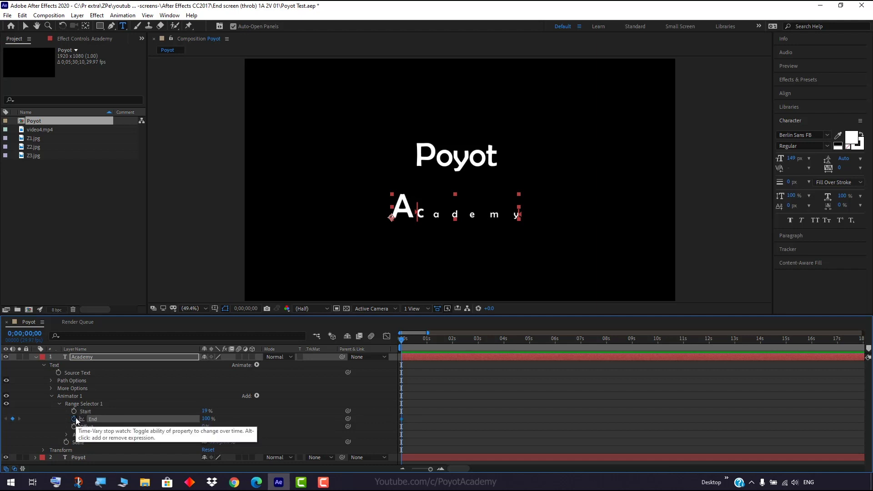
click(74, 419)
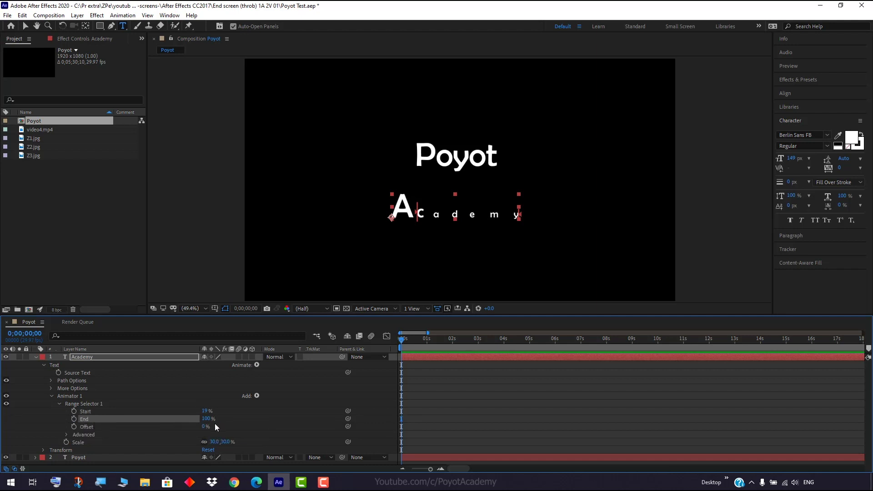
drag(207, 419, 175, 410)
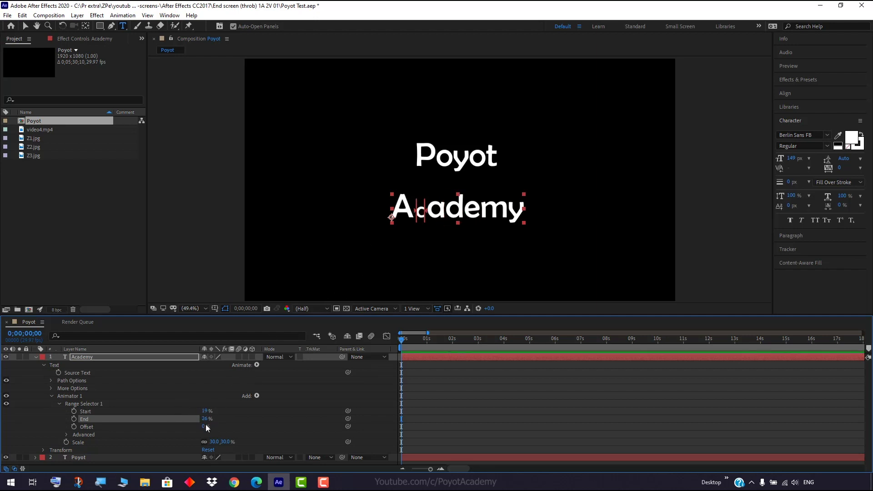
drag(206, 418, 188, 417)
drag(188, 417, 208, 435)
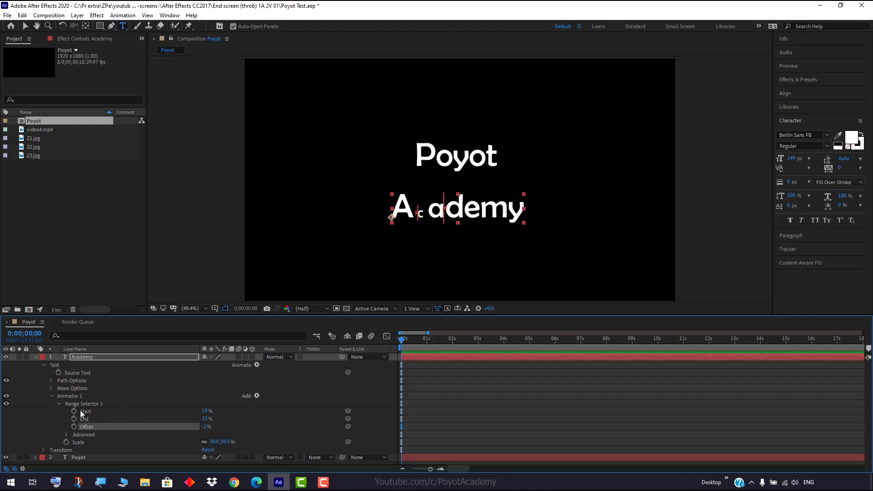
Step: Examine the properties and selector types that can be added to Animator 1, without adding any
click(59, 403)
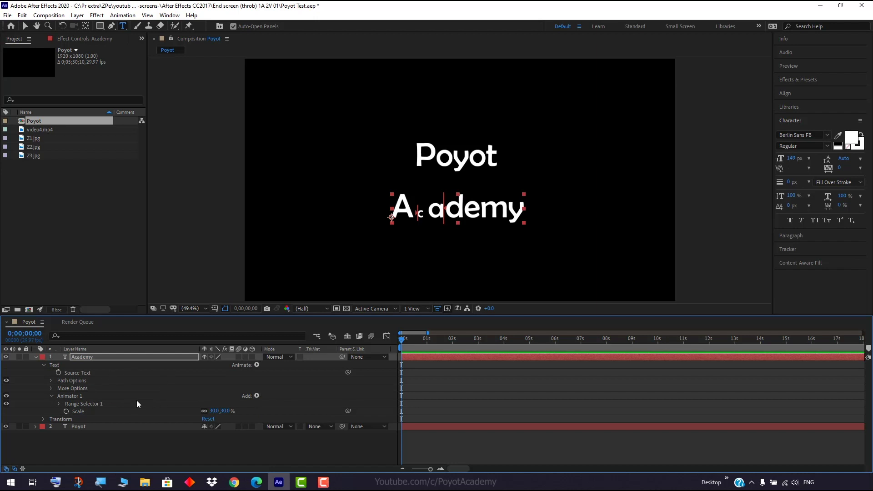
click(257, 396)
mouse_move(261, 400)
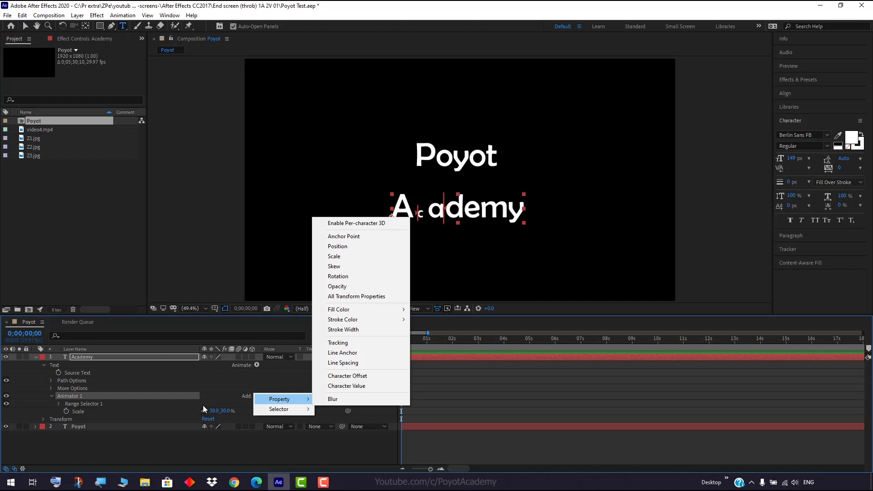
mouse_move(278, 412)
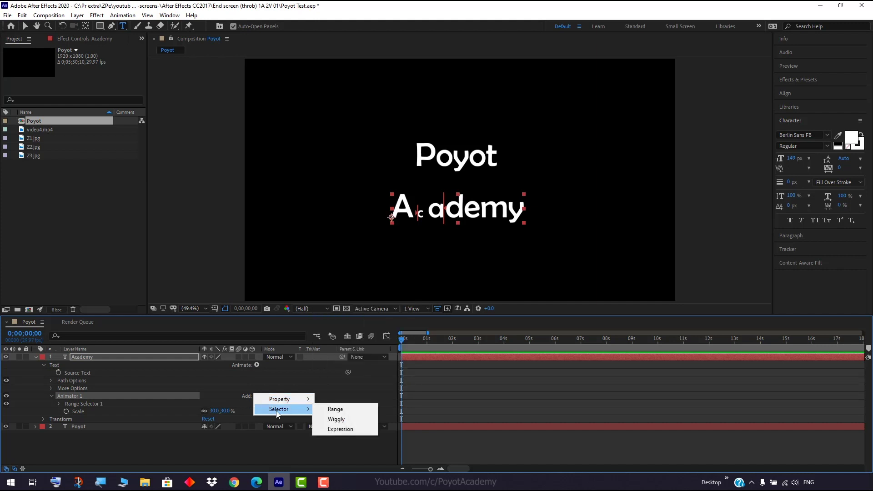
click(77, 395)
Step: In Range Selector 1's Advanced settings, try Index as the Units and restore Percentage
click(59, 404)
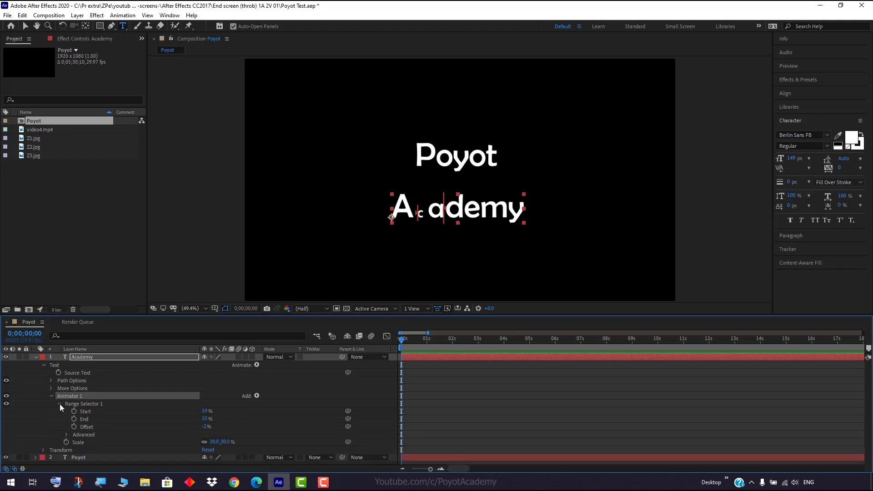
click(66, 434)
scroll(132, 423, down, 3)
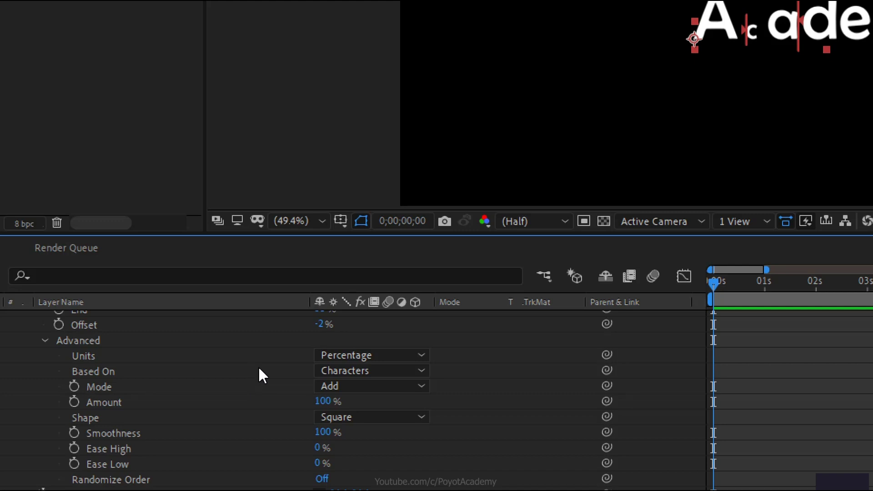
click(396, 361)
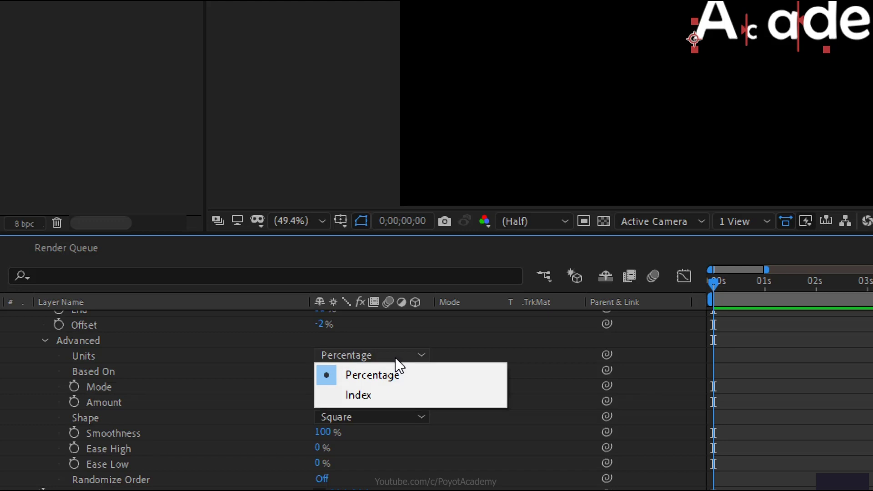
click(386, 399)
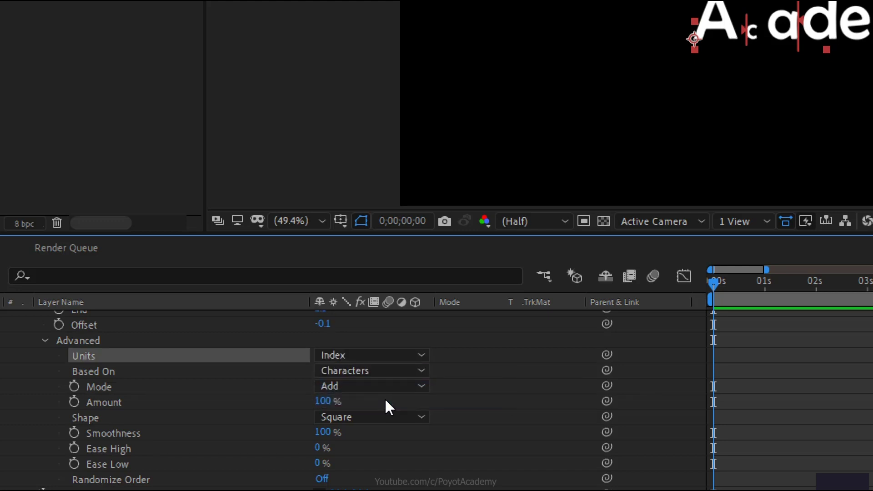
click(385, 359)
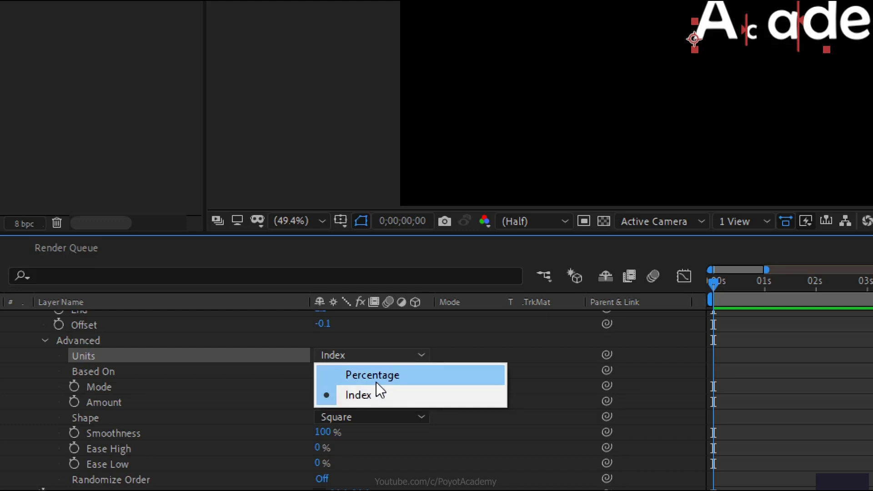
click(376, 383)
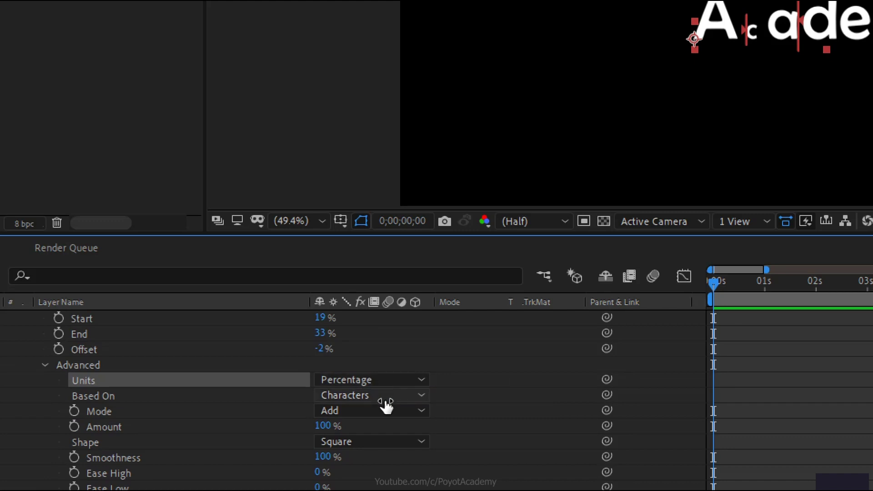
Step: Examine the Based On choices in Range Selector 1's Advanced settings, keeping Characters
click(386, 400)
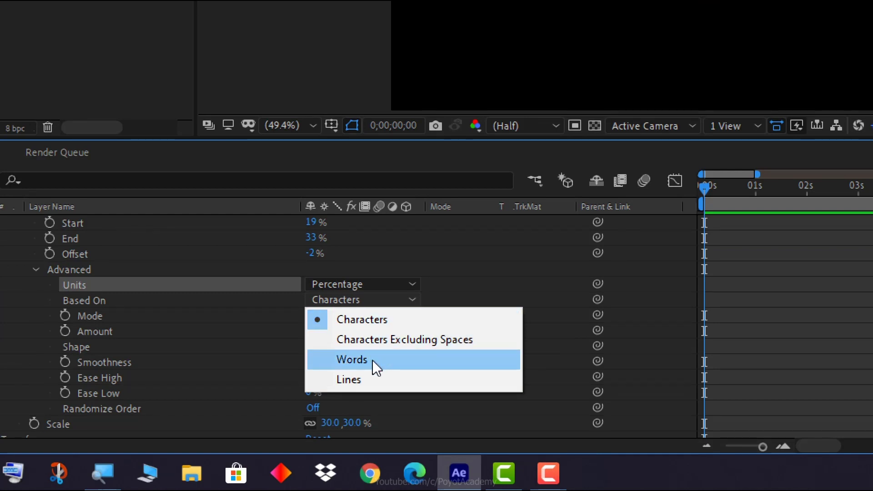
click(337, 283)
click(253, 279)
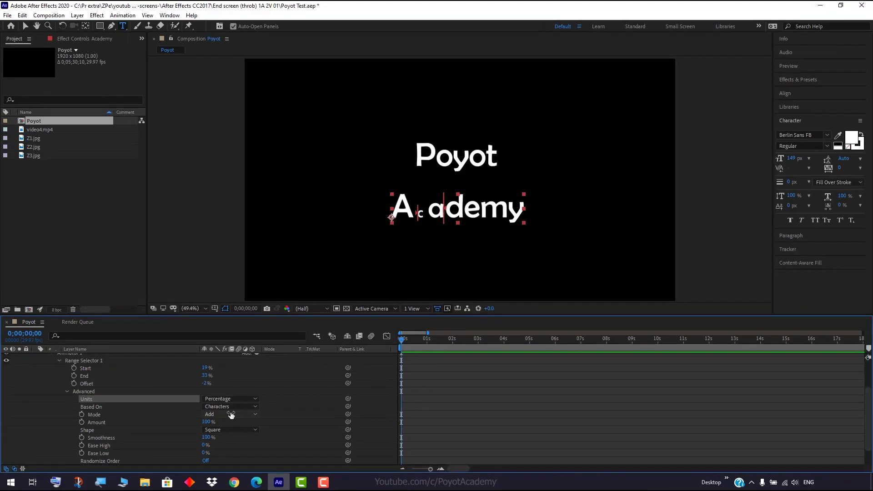
Step: Try Difference and Intersect as Range Selector 1's Mode in the Advanced settings, and settle on Subtract
click(230, 415)
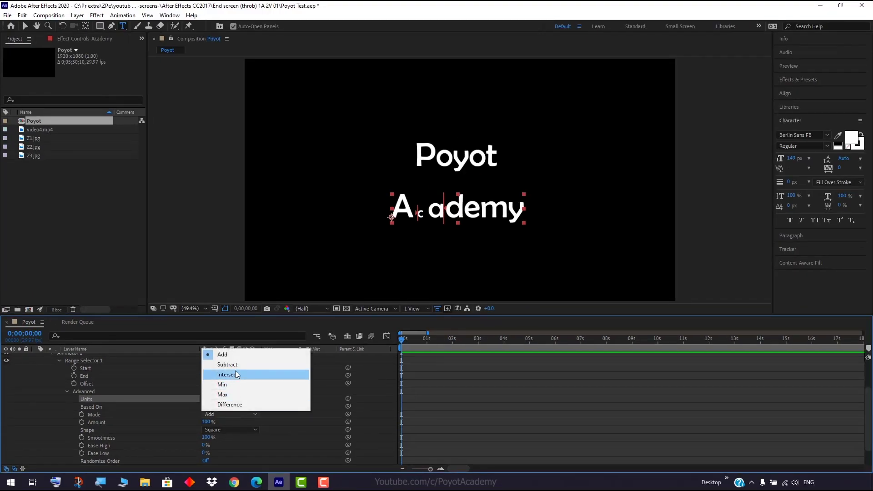
click(232, 405)
click(226, 414)
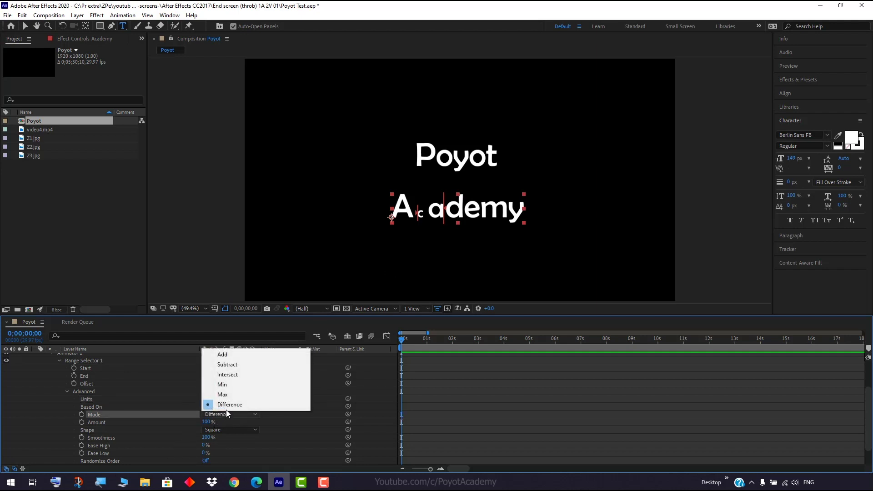
click(231, 376)
click(232, 416)
click(242, 364)
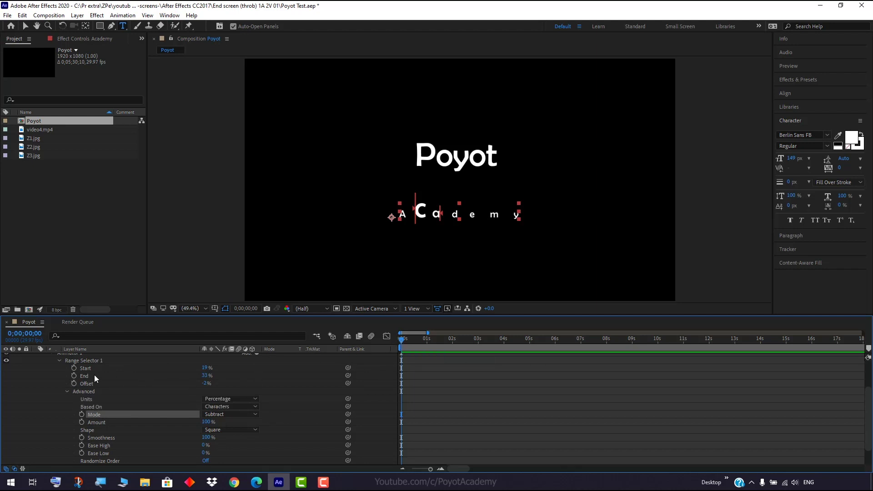
Step: Keyframe Range Selector 1's Offset from -18% at 0 seconds to 66% at 0;00;02;28, and preview the animation from the start
click(73, 384)
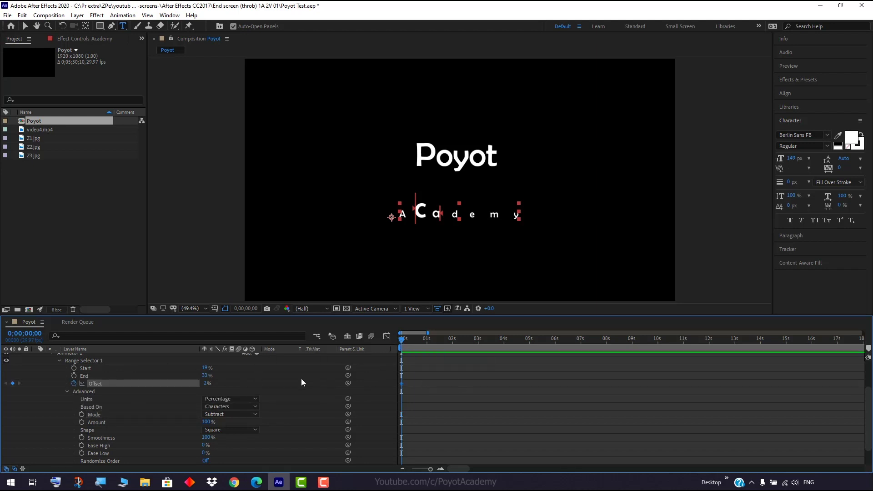
mouse_move(400, 342)
mouse_down()
mouse_move(412, 340)
mouse_move(402, 340)
mouse_up()
drag(207, 385, 197, 383)
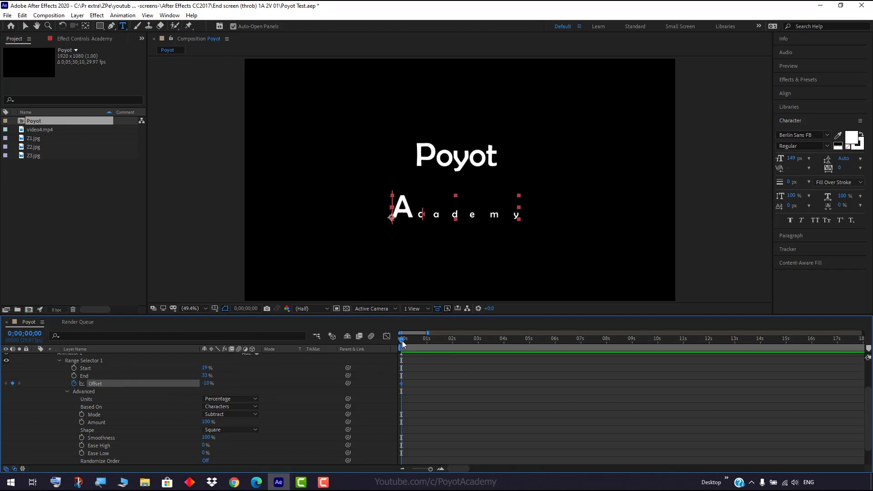
drag(405, 341, 477, 345)
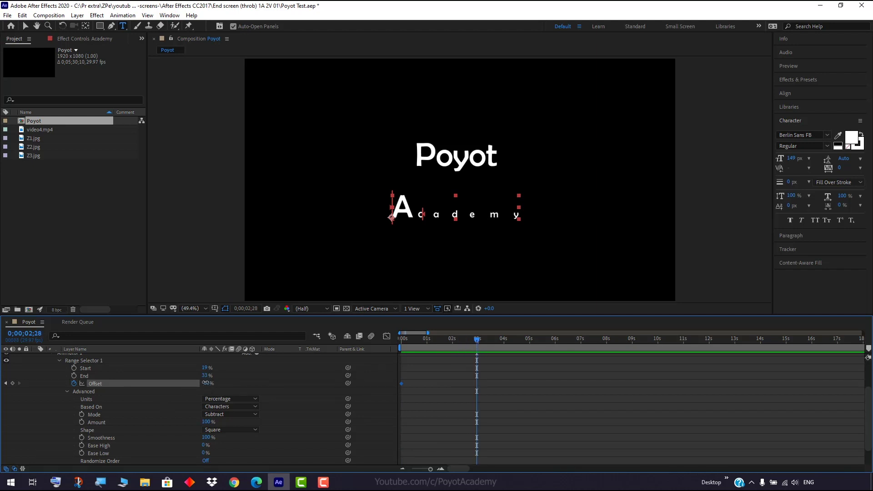
drag(205, 383, 246, 385)
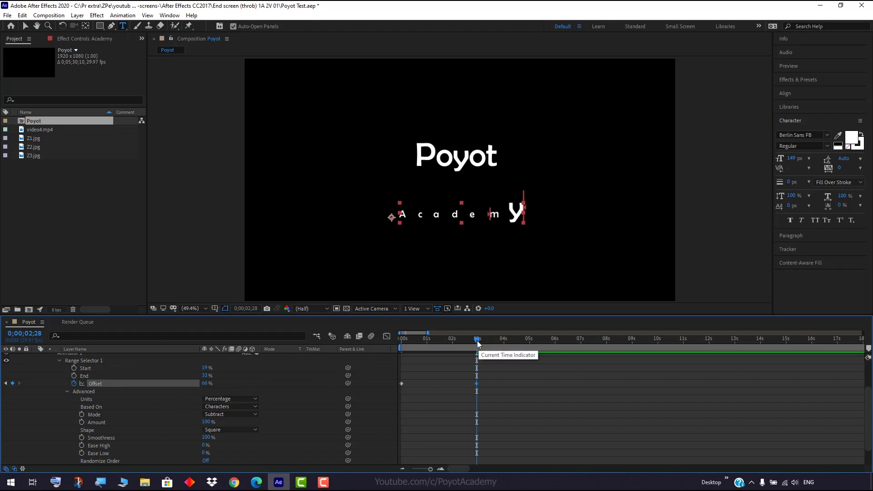
drag(477, 351, 374, 353)
key(space)
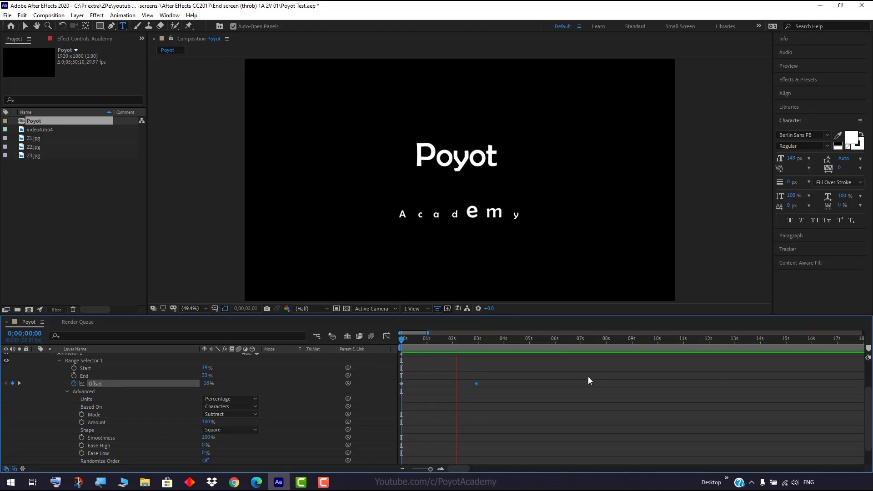
key(space)
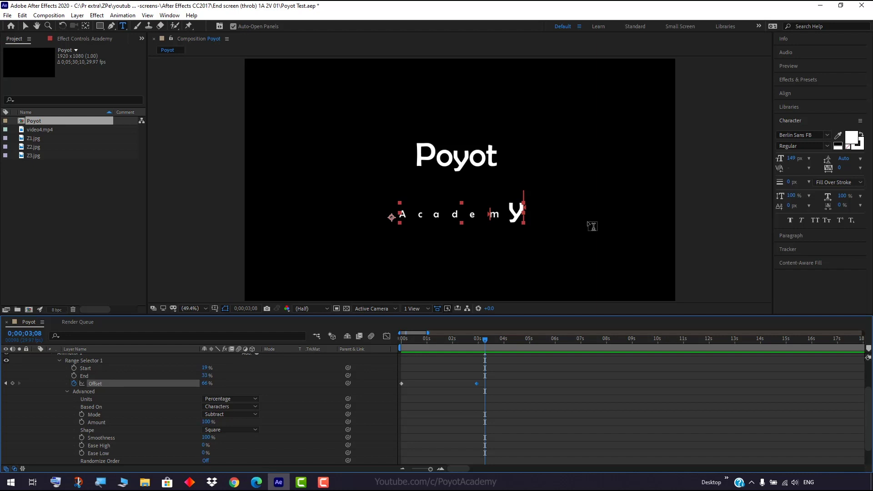
Step: Add the Rotation property to Animator 1 of the Academy layer, undoing a trial change to its angle
scroll(141, 408, up, 3)
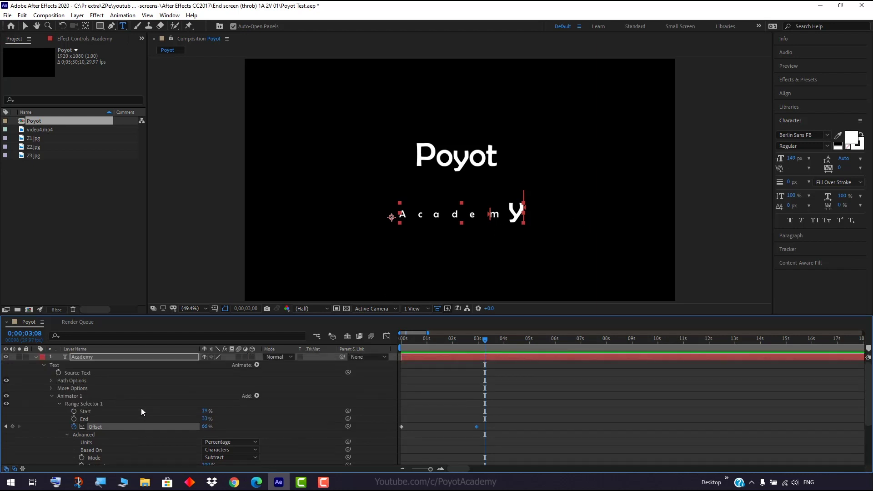
click(257, 396)
mouse_move(269, 400)
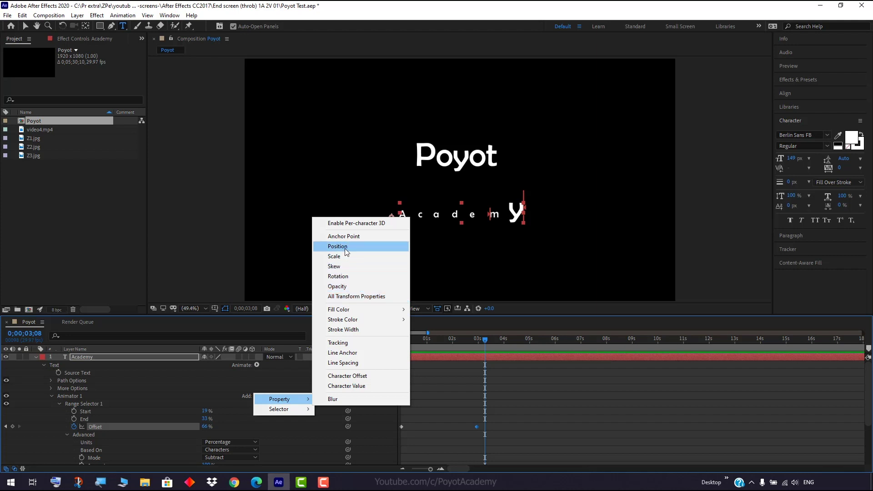
click(351, 275)
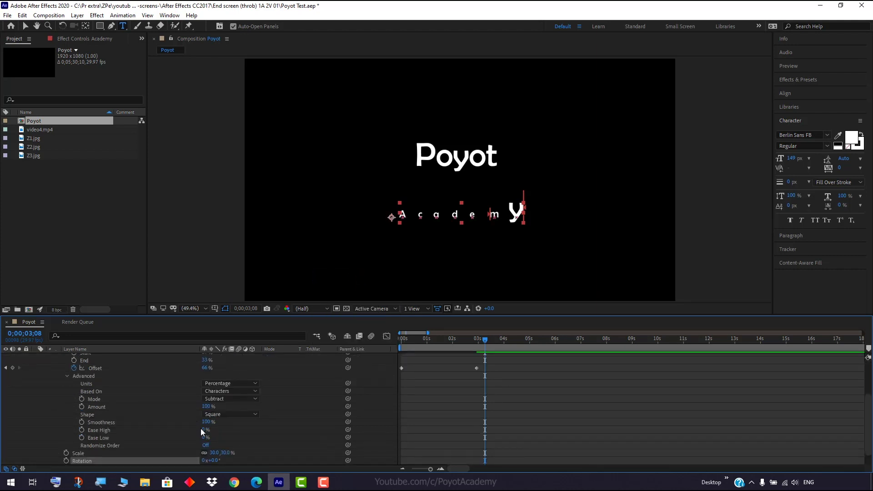
scroll(238, 437, down, 1)
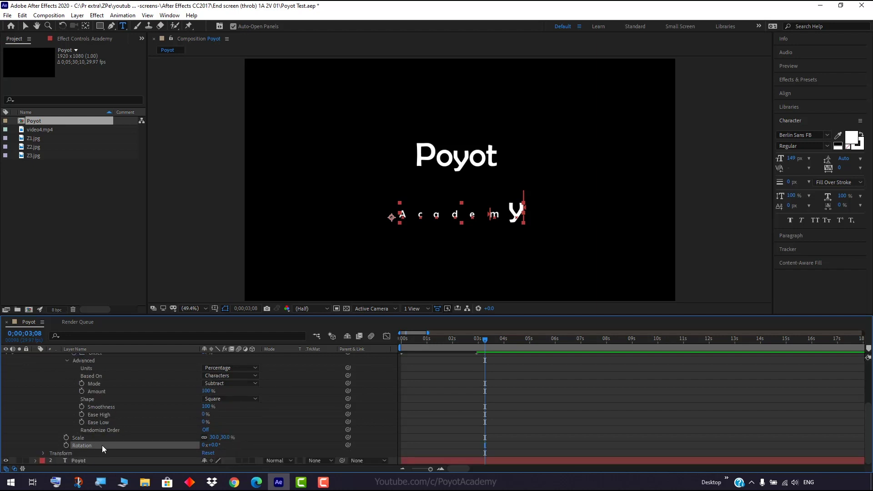
drag(215, 445, 214, 446)
key(ctrl+z)
Step: Keyframe Animator 1's Rotation from 0x-83.0° at 0 seconds to 0x+83.0° at 0;00;03;06, and preview the animation from the start
drag(485, 342, 398, 345)
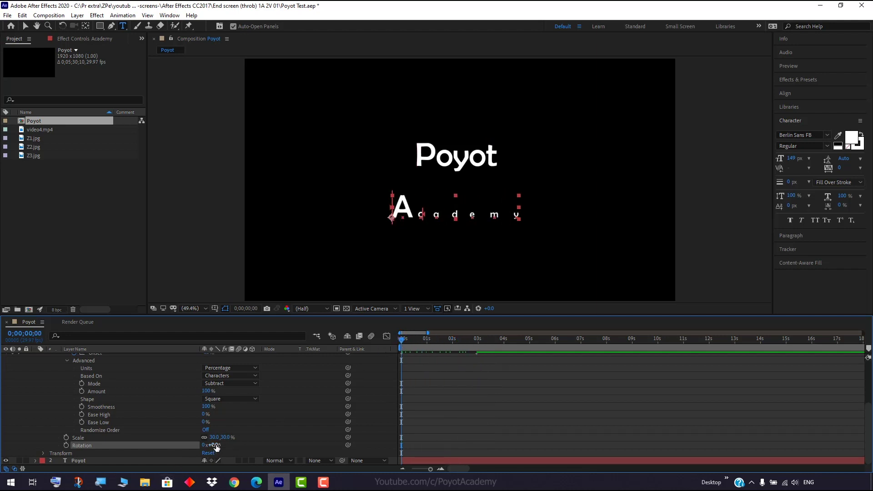
click(65, 446)
drag(206, 445, 180, 447)
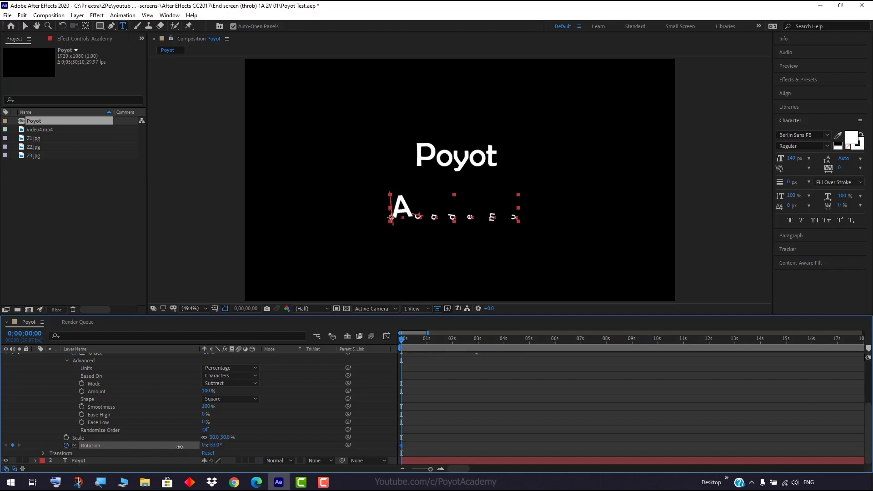
drag(402, 340, 483, 350)
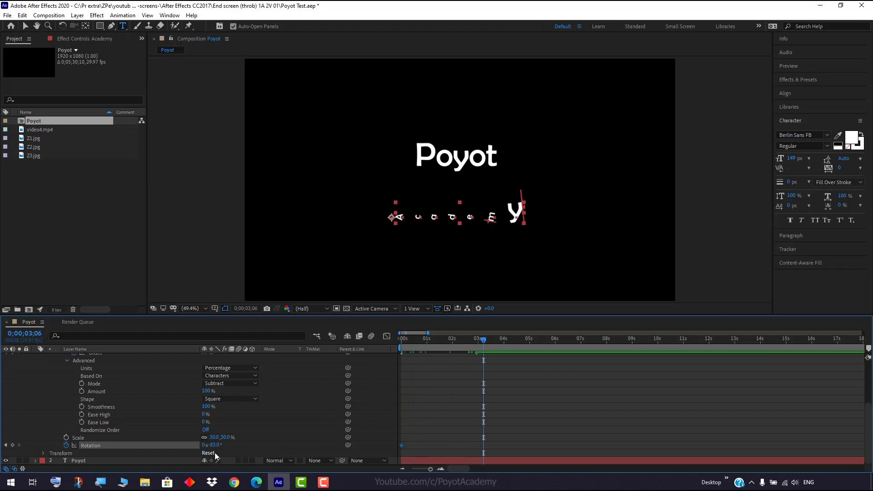
drag(215, 445, 310, 463)
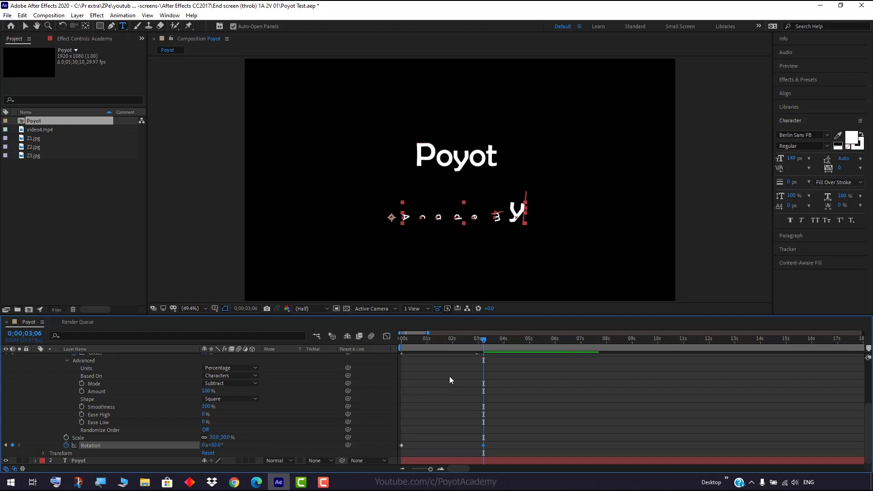
drag(483, 340, 335, 343)
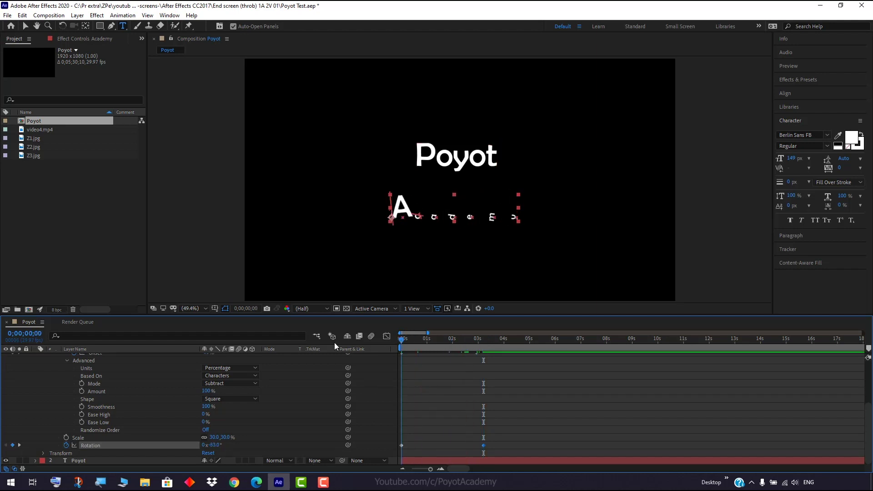
key(space)
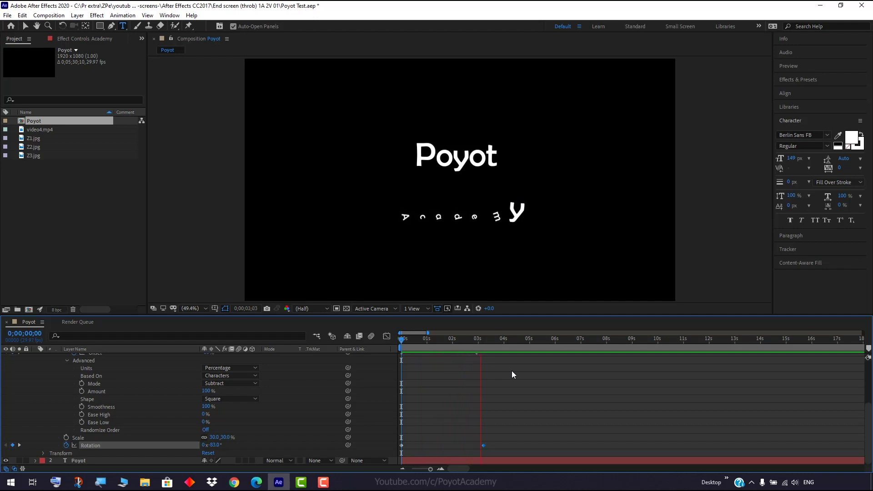
key(space)
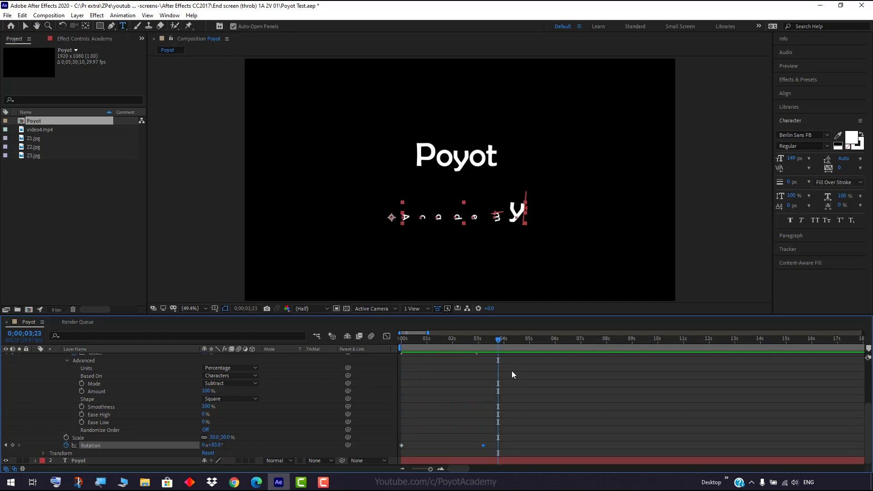
Step: Hide the Academy layer and collapse its properties in the timeline
scroll(127, 436, up, 4)
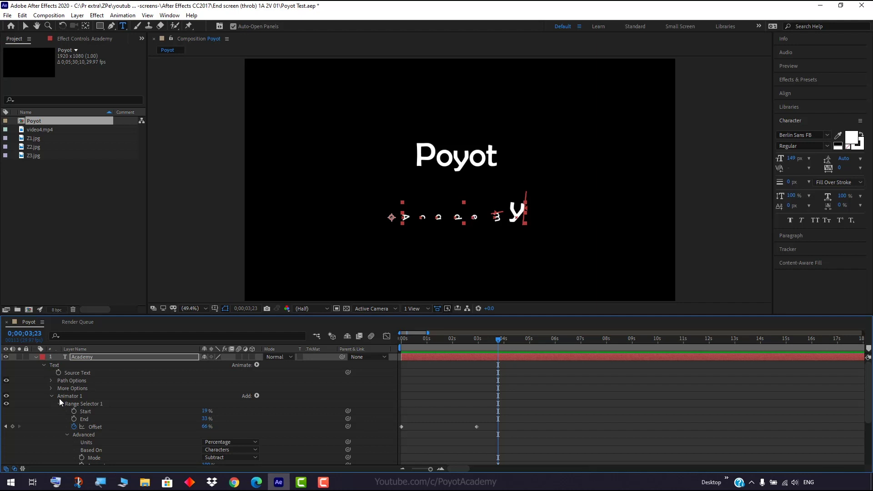
click(121, 356)
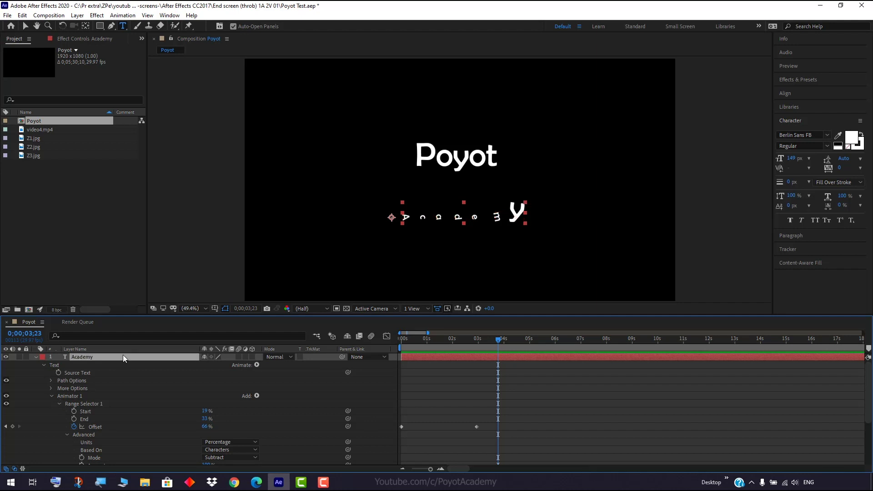
click(6, 357)
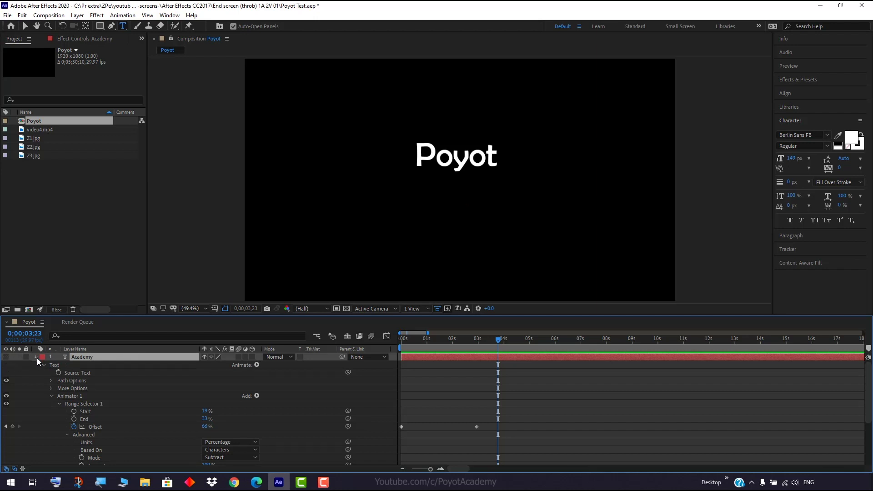
click(37, 359)
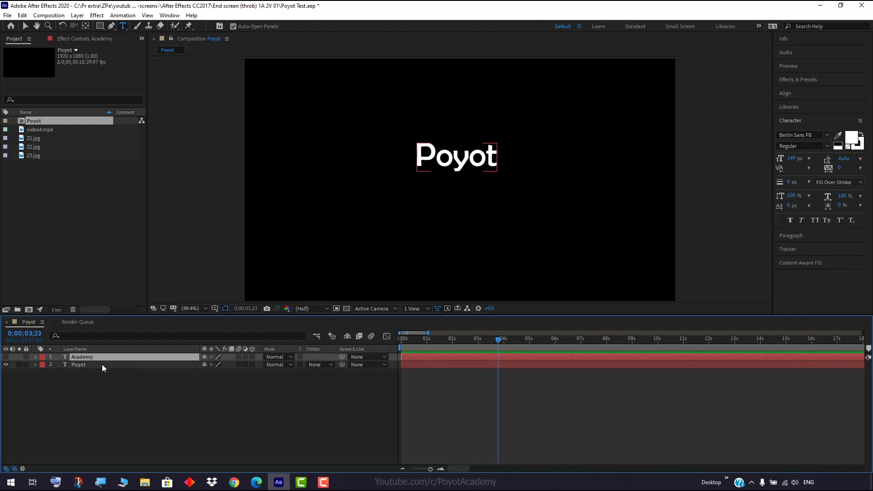
Step: Enlarge the Poyot text to a font size of 253 px and move it near the centre of the composition
click(28, 25)
click(426, 161)
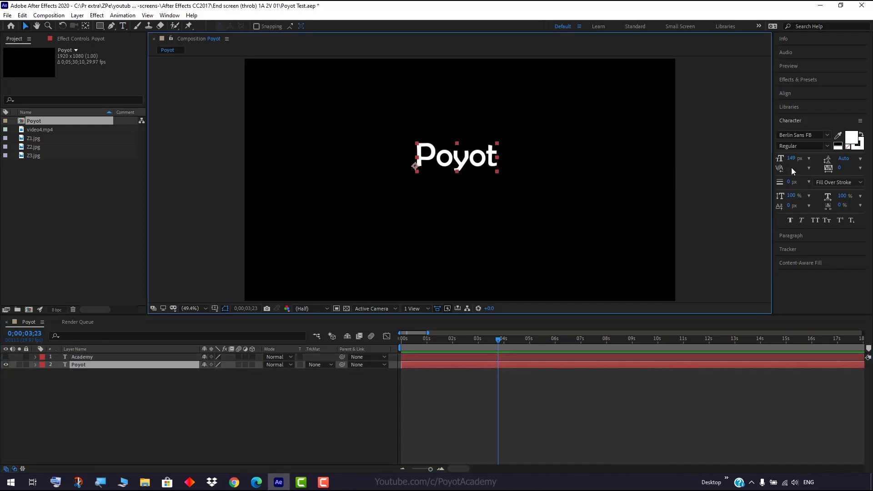
drag(790, 159, 869, 159)
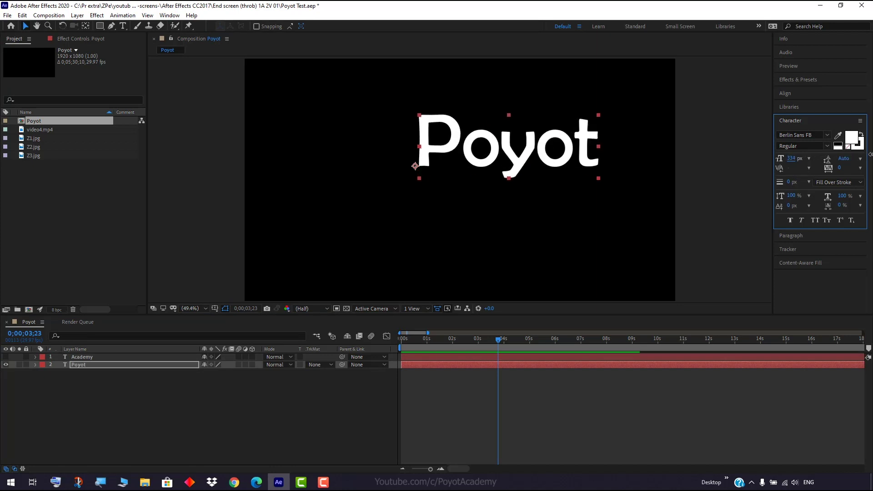
drag(526, 165, 473, 188)
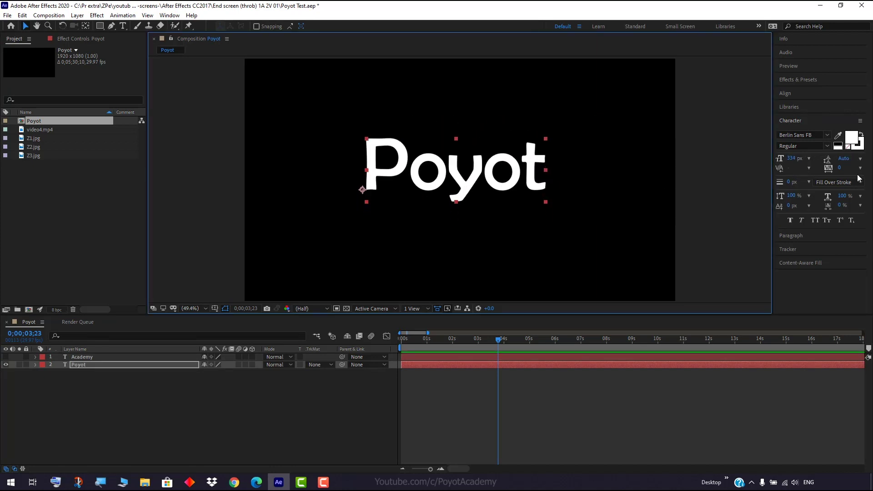
drag(785, 159, 758, 162)
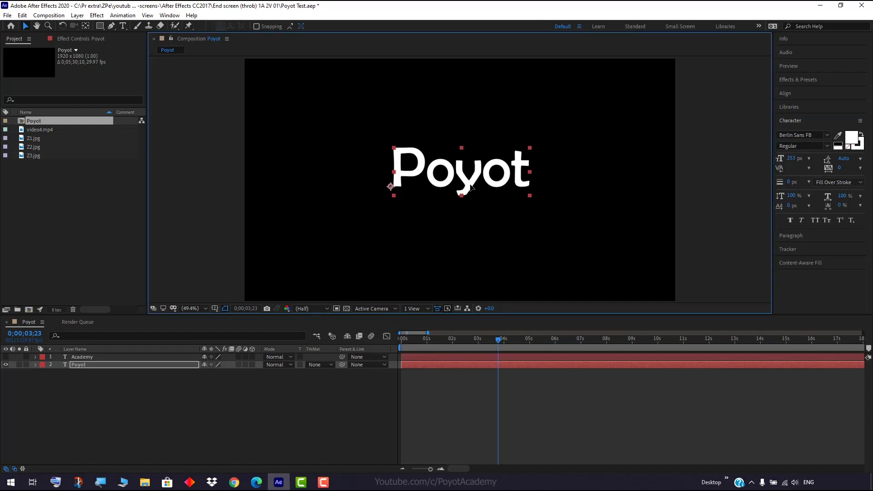